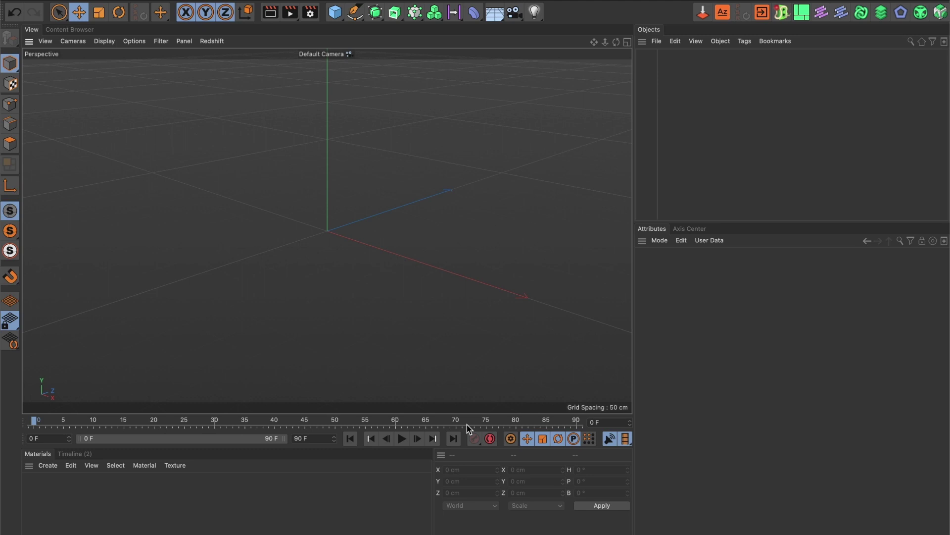
Set the timeline's end frame to 200 F
click(314, 438)
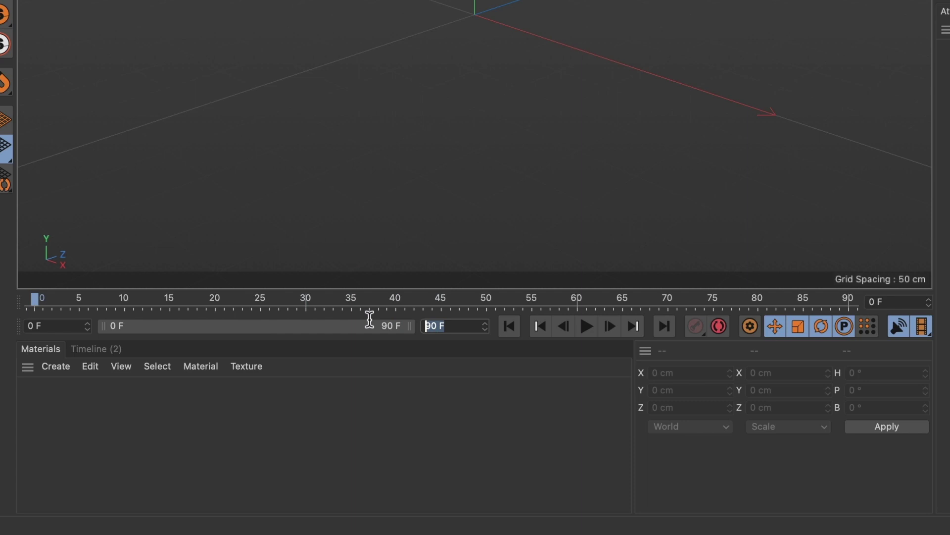
text(200)
key(Return)
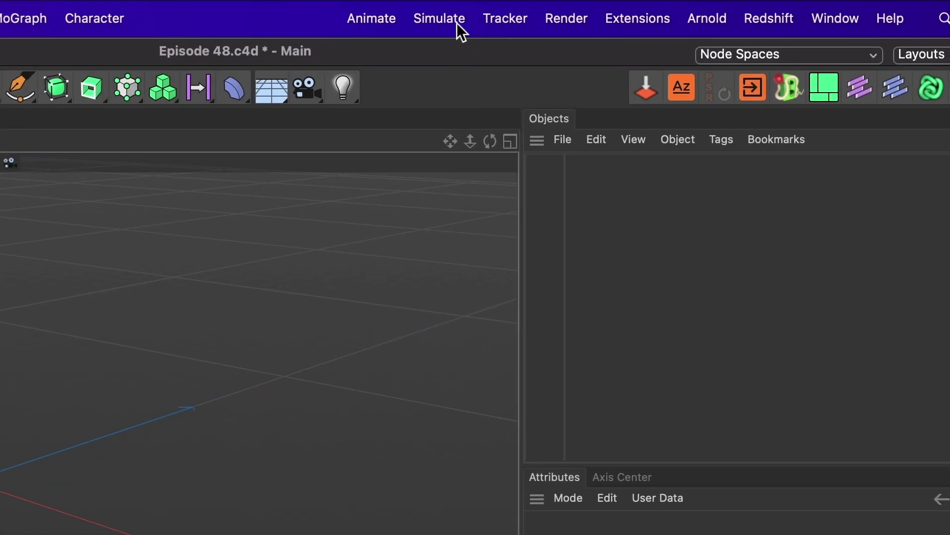
Add a particle Emitter from Simulate > Particles and play the animation to watch it emit
click(456, 23)
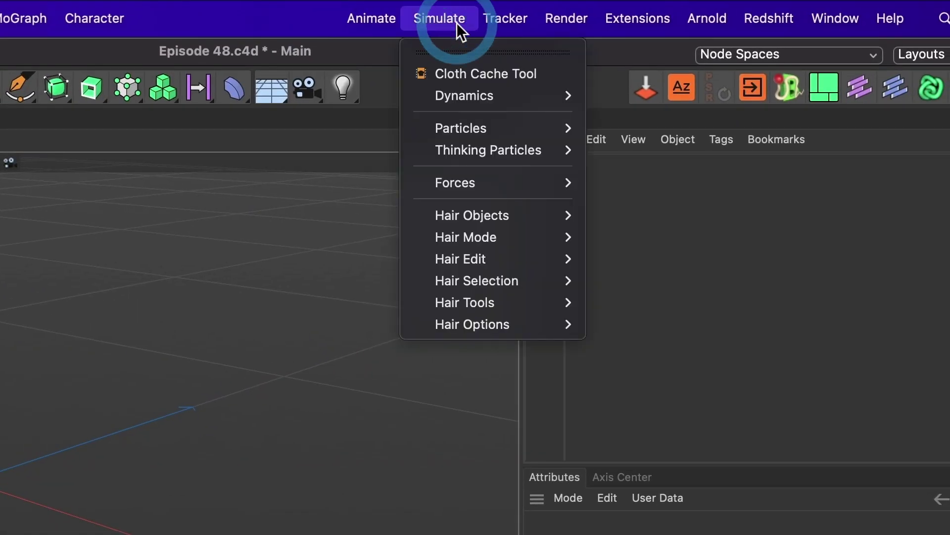
mouse_move(454, 117)
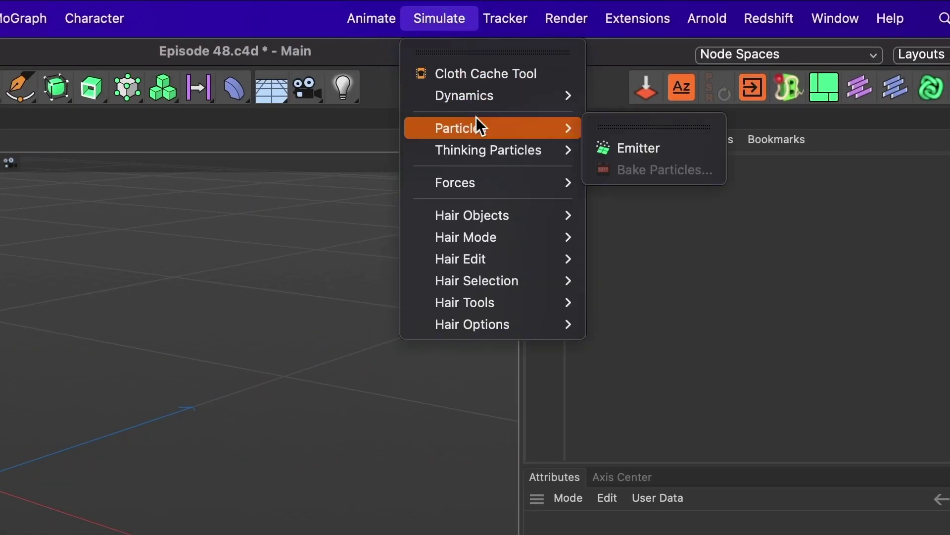
click(654, 149)
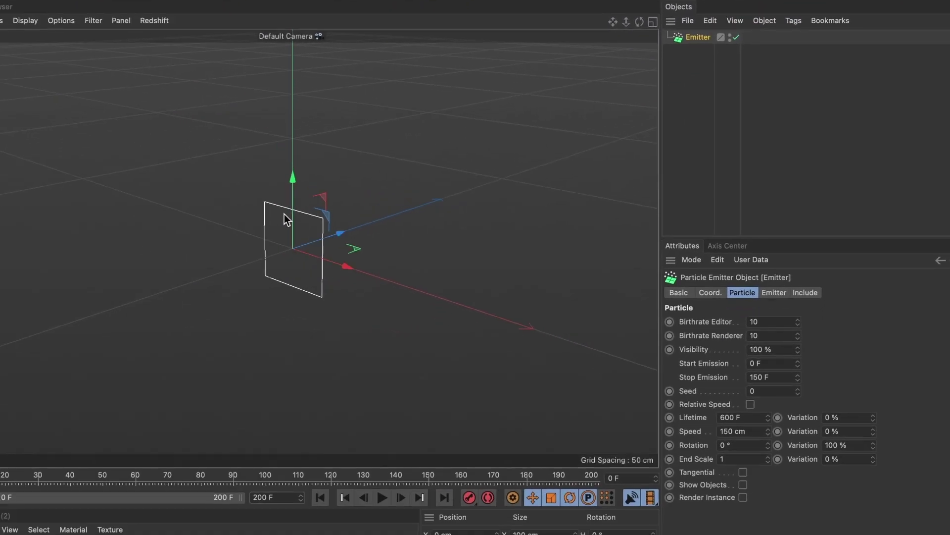
click(381, 497)
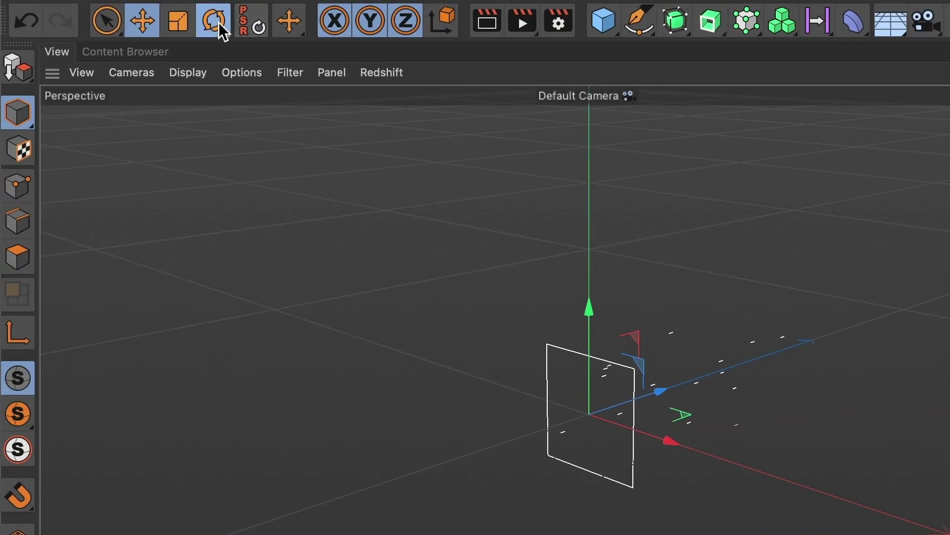
Rotate the Emitter 90° so its particles stream straight upward
click(218, 22)
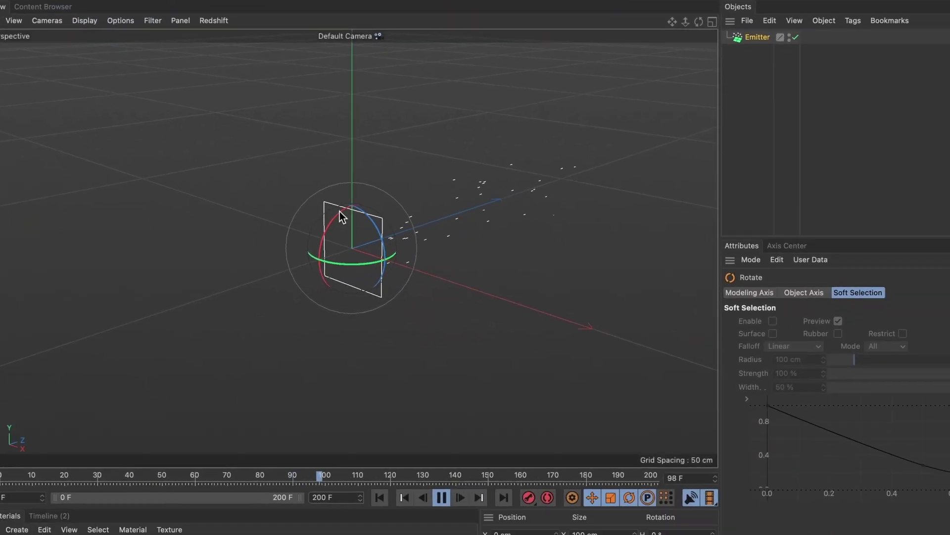
drag(339, 211, 323, 272)
key(ctrl+z)
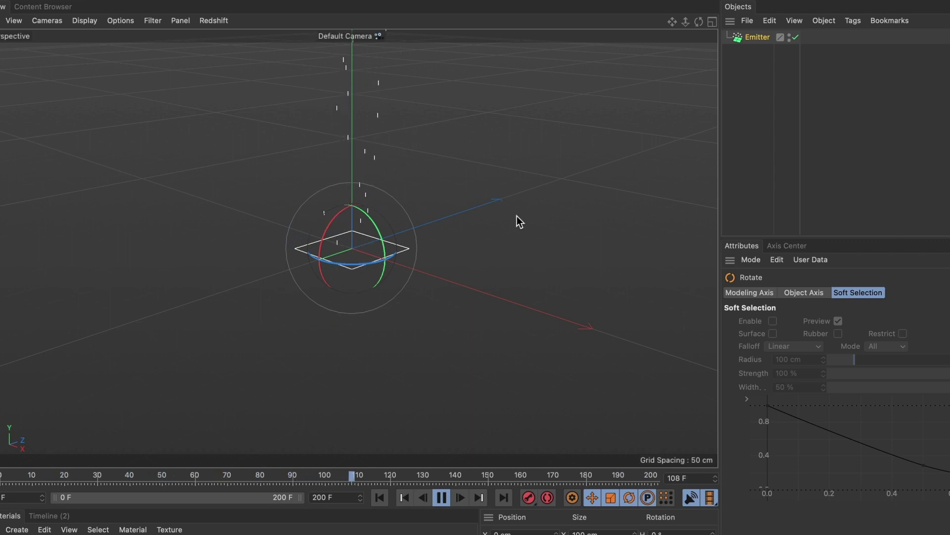
Set the Emitter's Stop Emission to 1000 F and particle Lifetime to 150 F
click(757, 39)
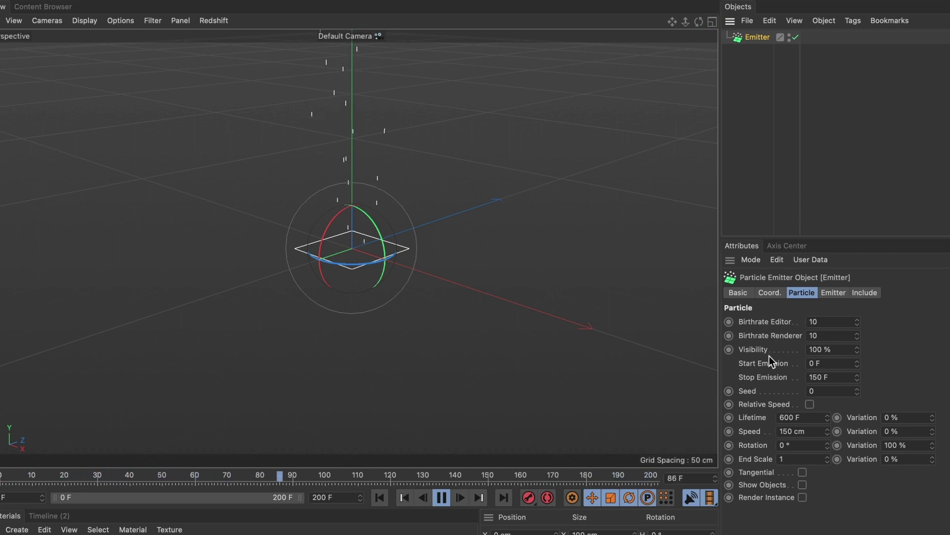
click(837, 376)
drag(836, 377, 788, 375)
text(1000 F)
key(Return)
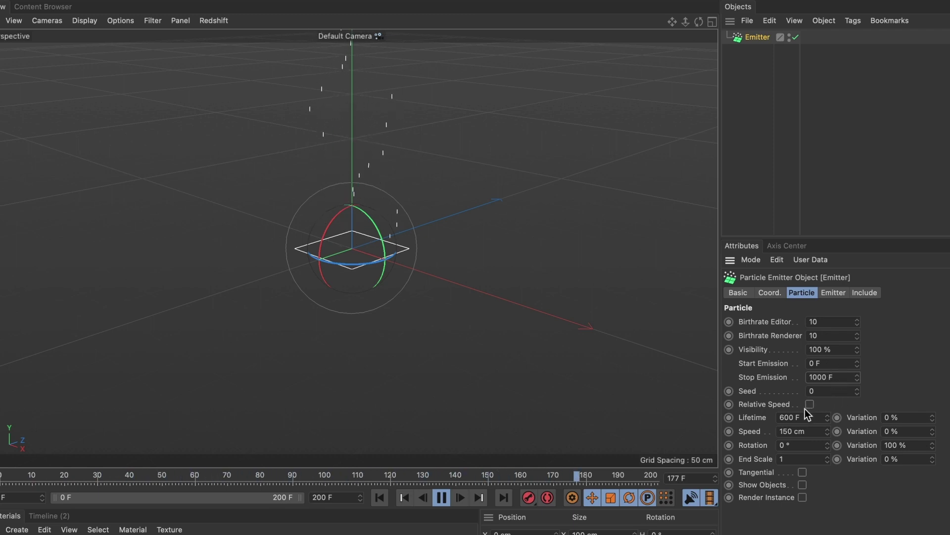
double_click(782, 418)
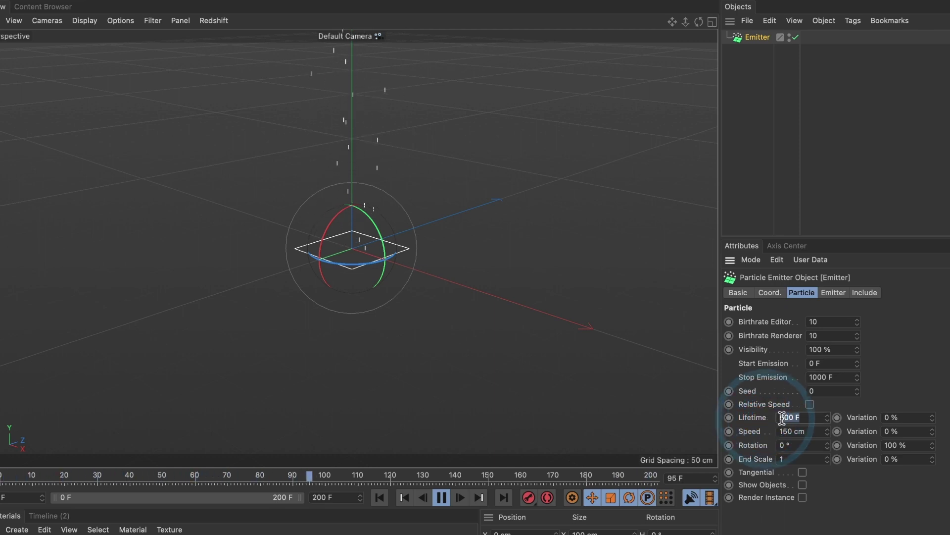
key(BackSpace)
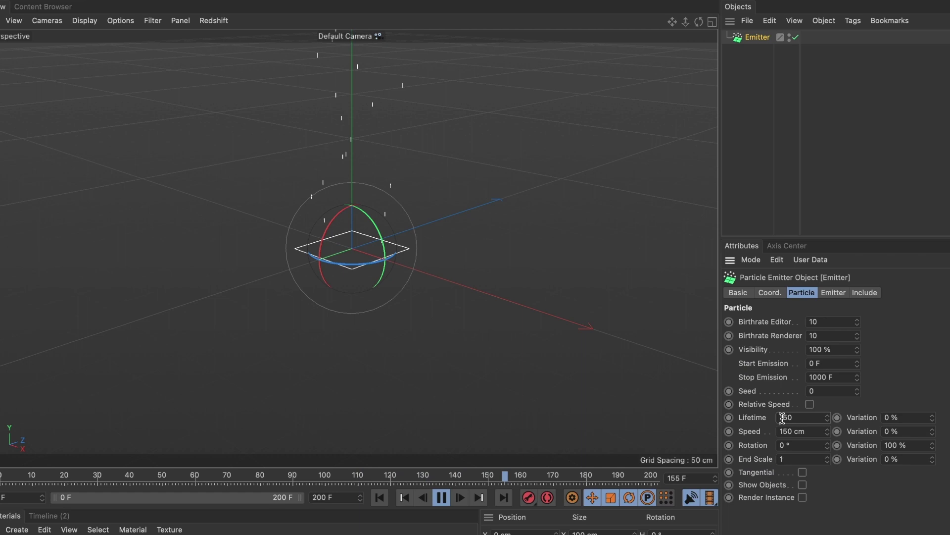
text(150)
key(Return)
Set the particle Speed to 50 cm and End Scale to 0
drag(806, 432, 753, 431)
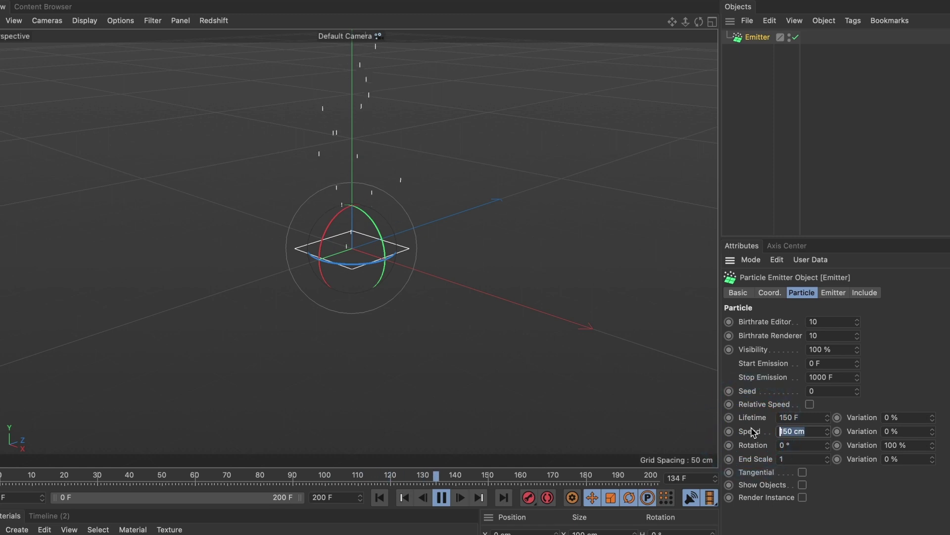
text(50)
key(Return)
double_click(782, 458)
text(0)
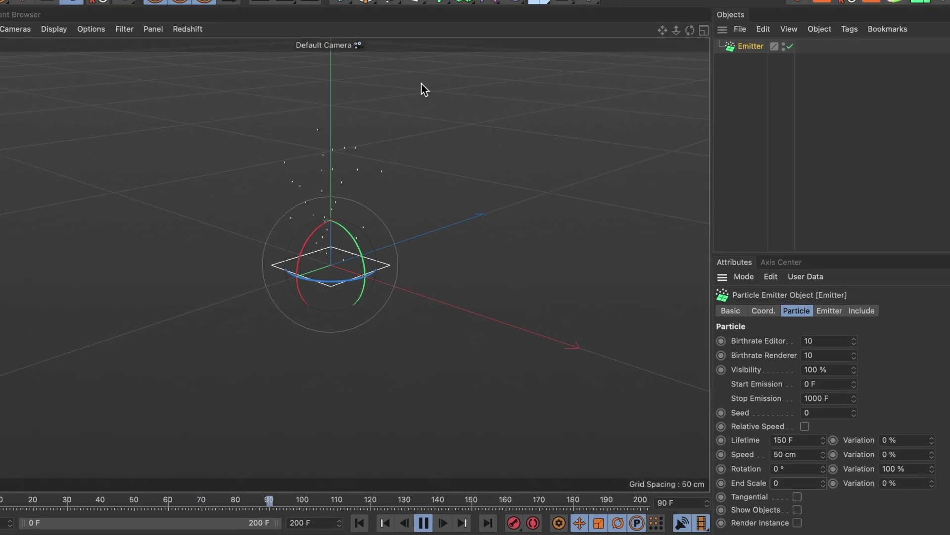
Add a Turbulence force from Simulate > Forces
click(517, 21)
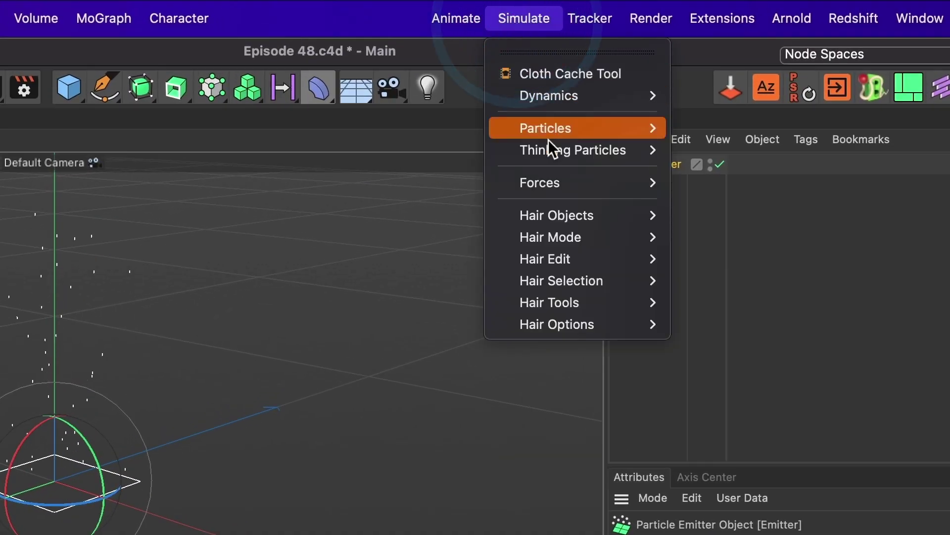
mouse_move(546, 174)
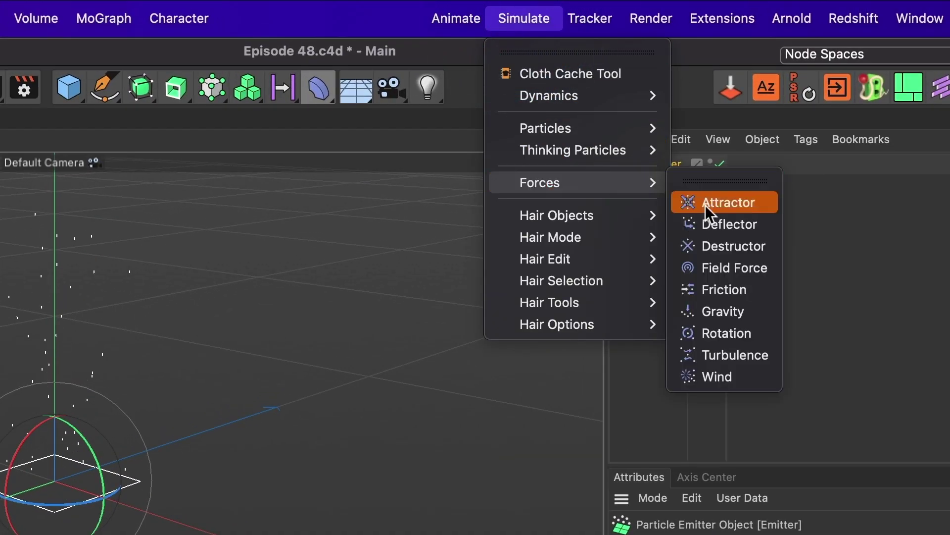
click(719, 356)
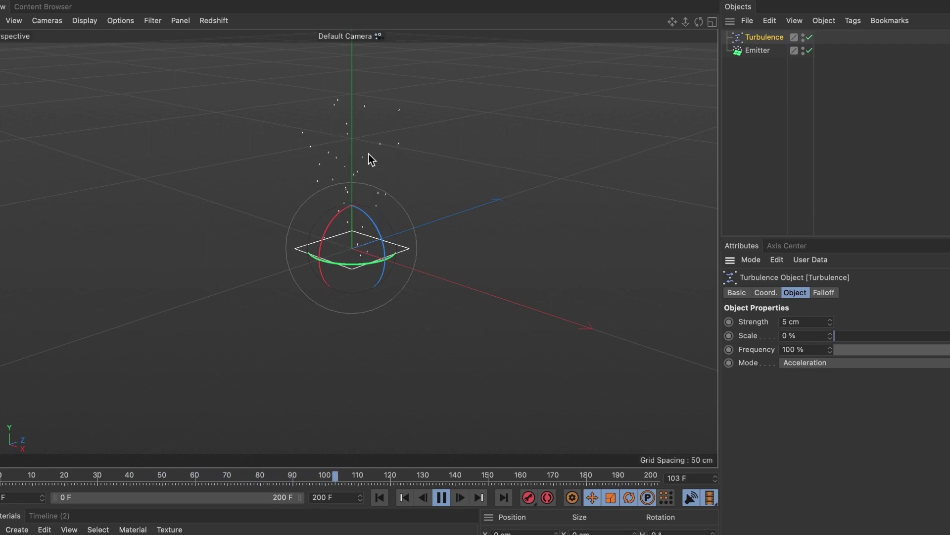
Lower the Turbulence Scale value to 0 %
click(804, 335)
text(100)
key(Return)
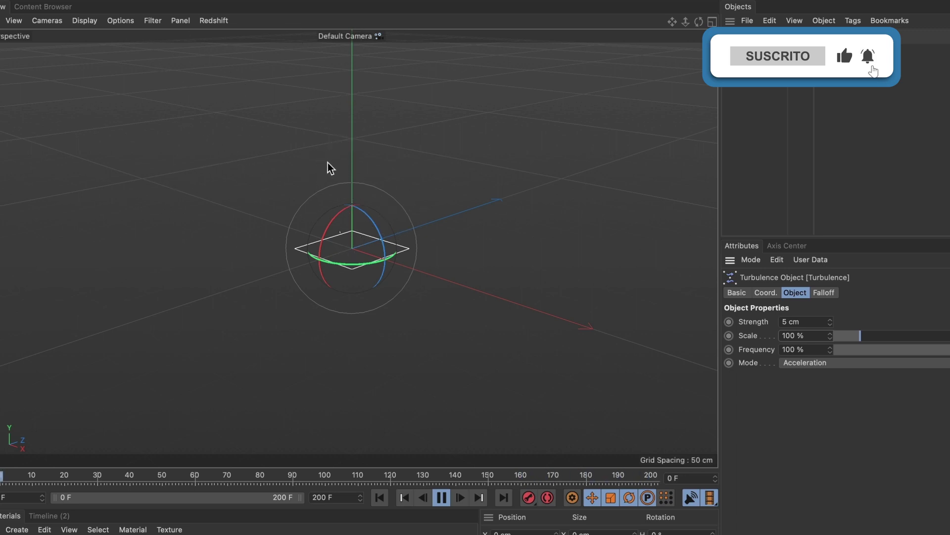
double_click(802, 336)
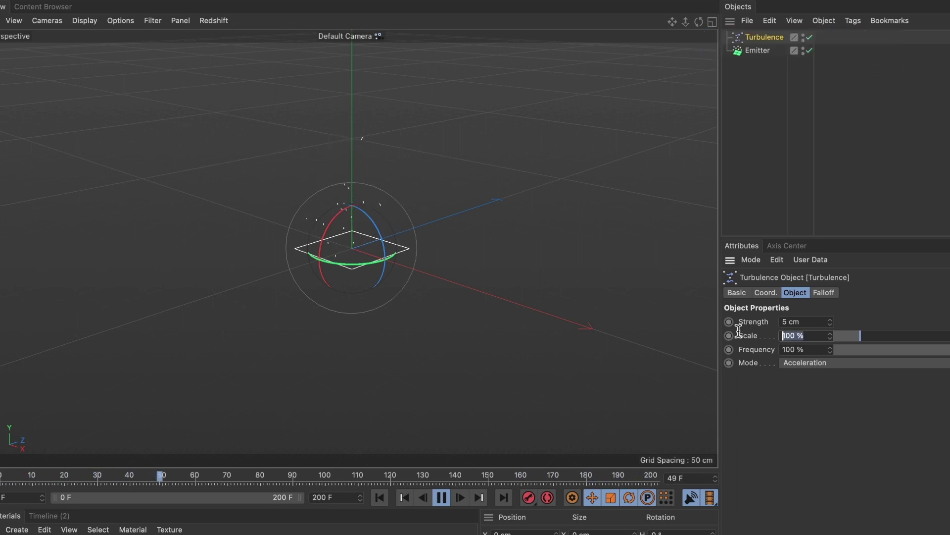
text(1)
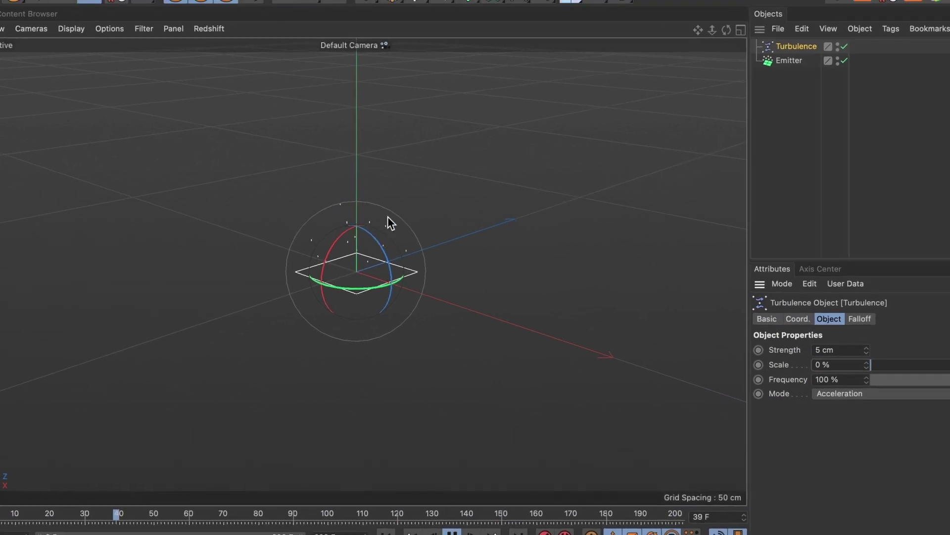
Add a Sphere, set its radius to 20 cm, and make it a child of the Emitter
click(399, 34)
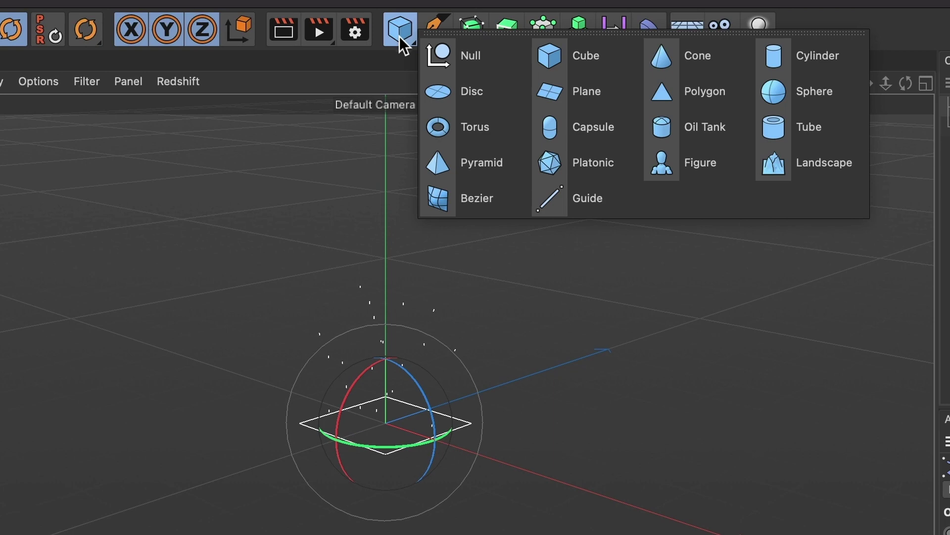
click(787, 102)
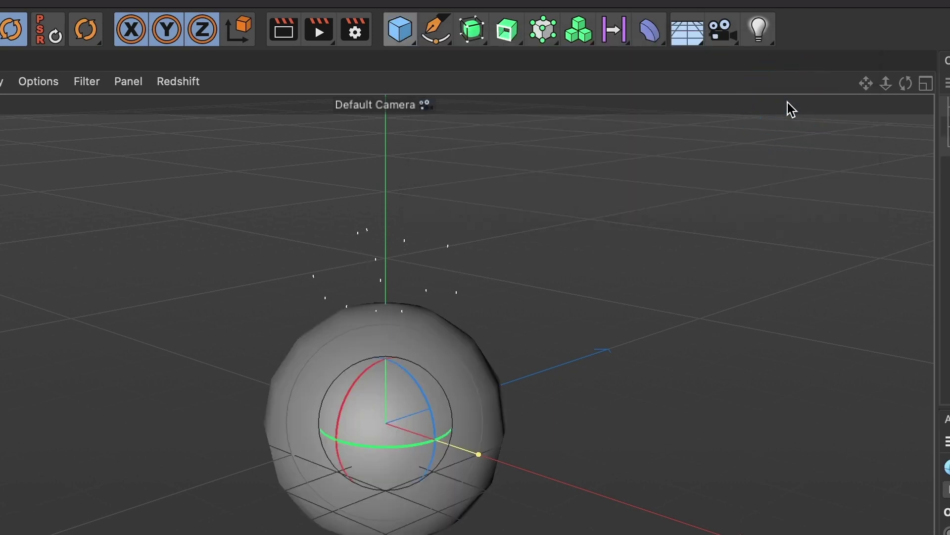
click(75, 20)
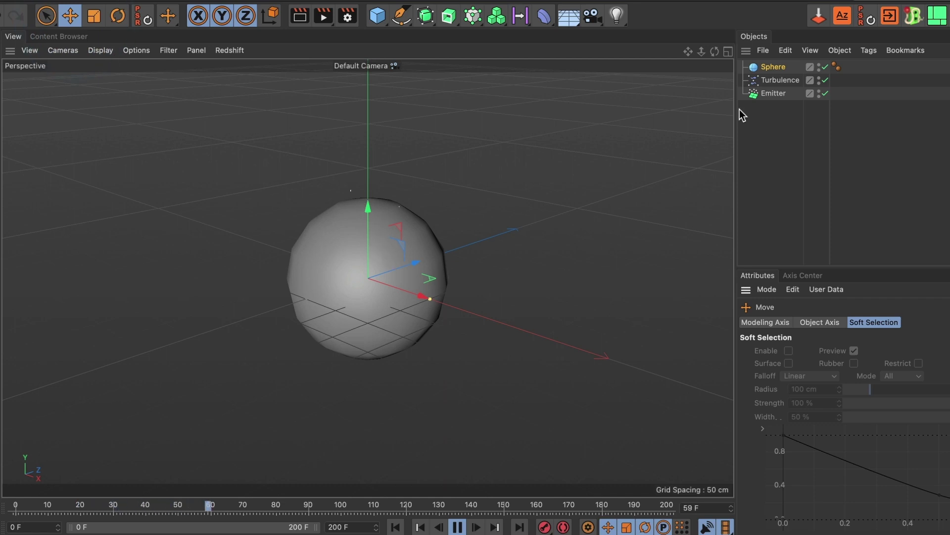
click(773, 67)
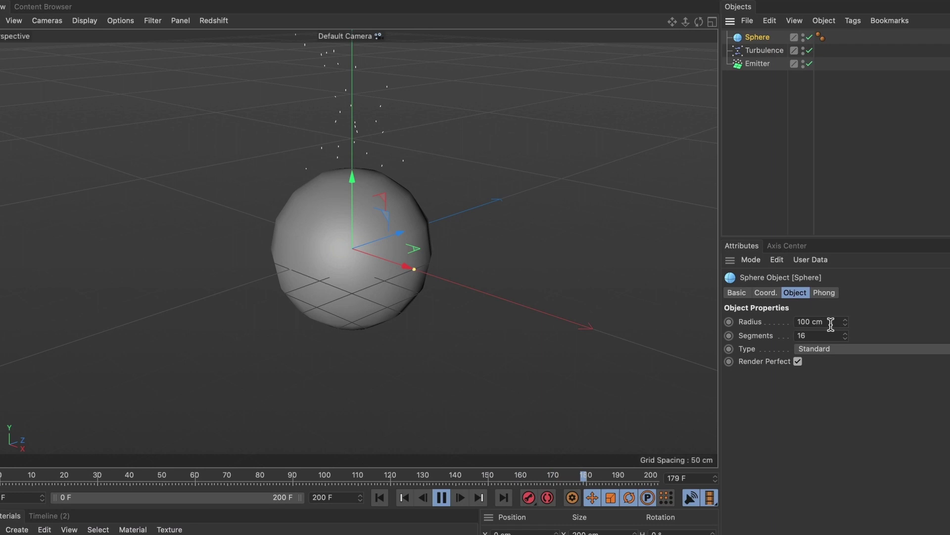
drag(832, 322, 745, 320)
text(20)
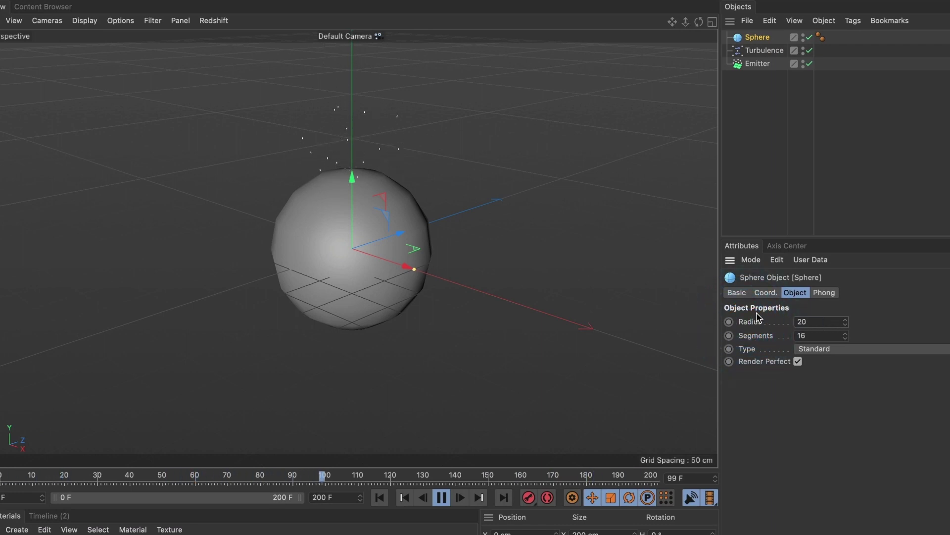
key(Return)
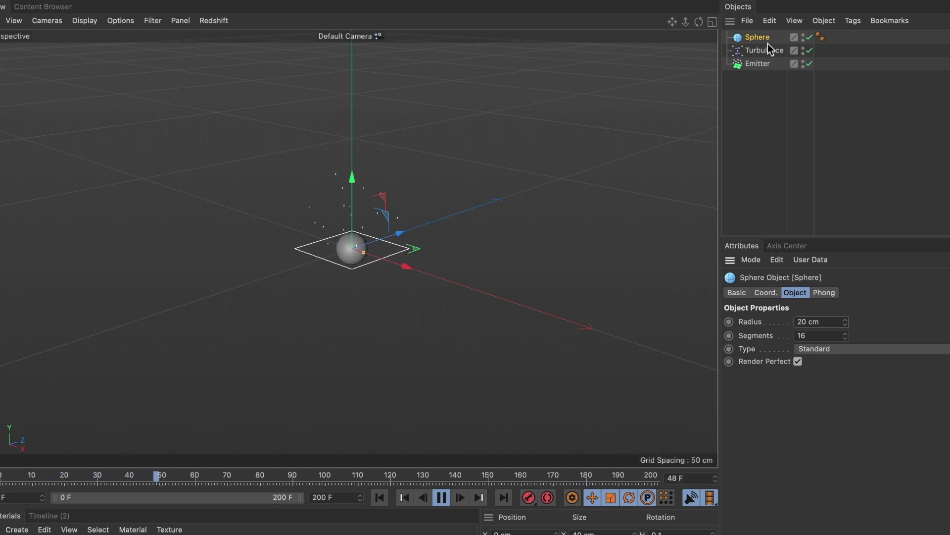
drag(764, 39, 761, 66)
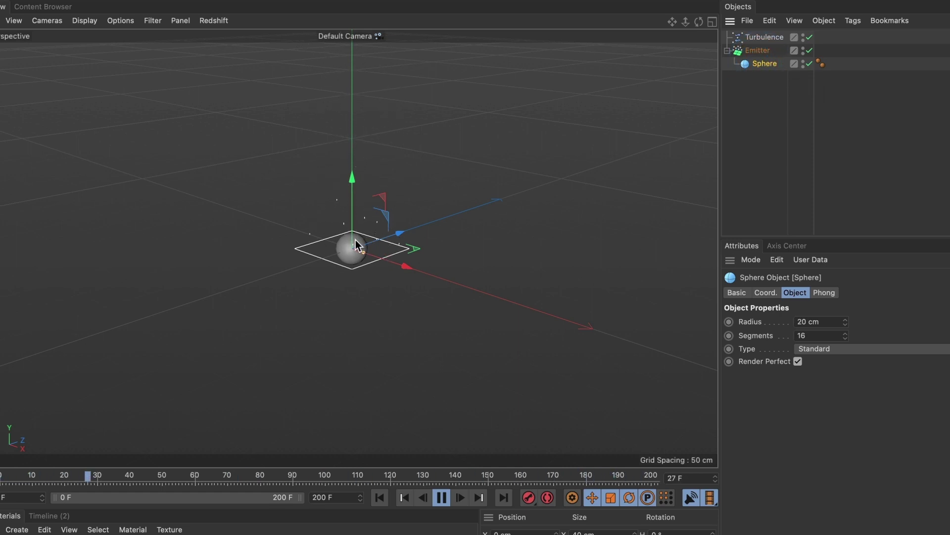
Enable Show Objects in the Emitter's Particle tab so particles display as spheres
click(756, 50)
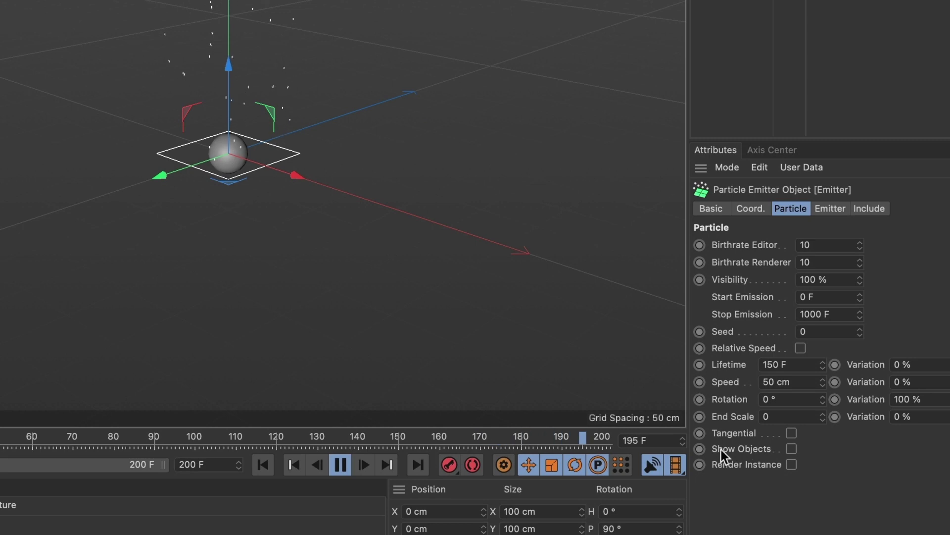
click(792, 449)
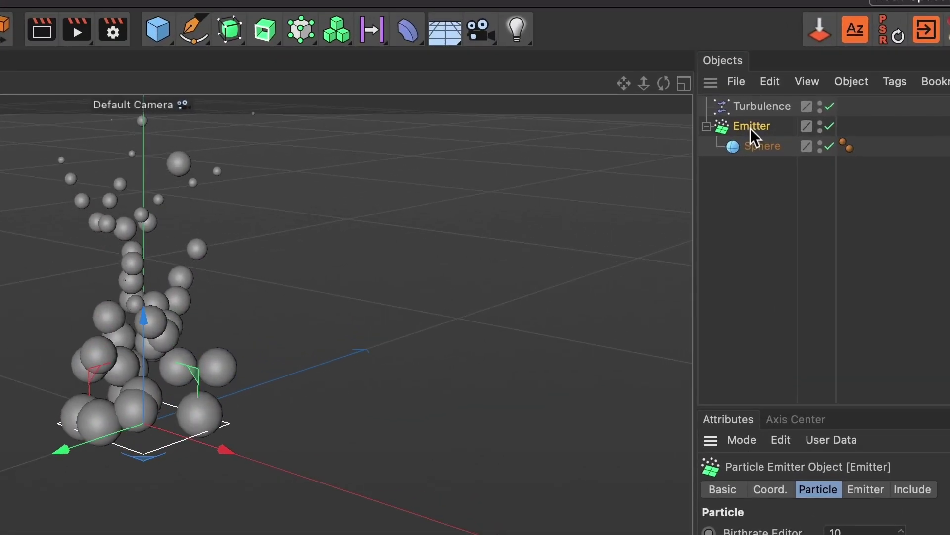
Add a Metaball, nest the Emitter inside it, and pause playback to inspect the blob
click(229, 30)
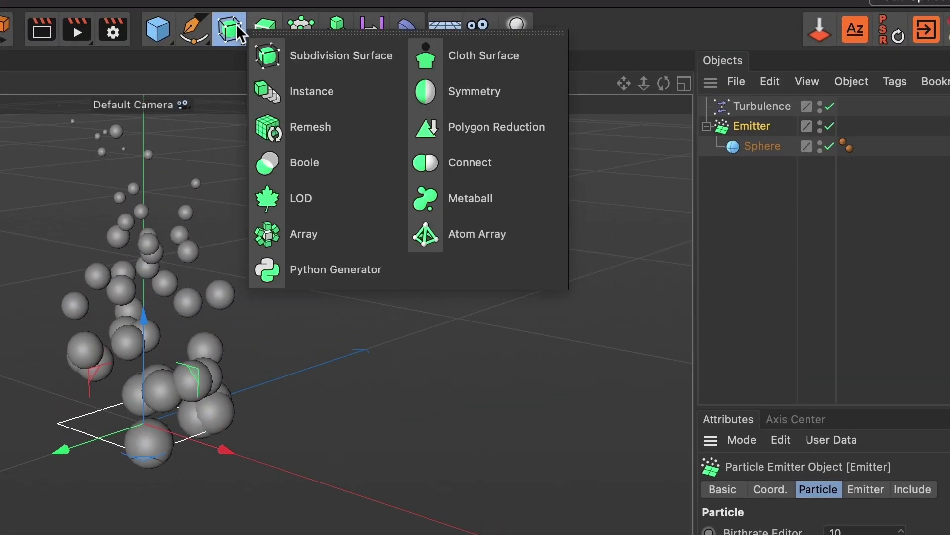
click(462, 200)
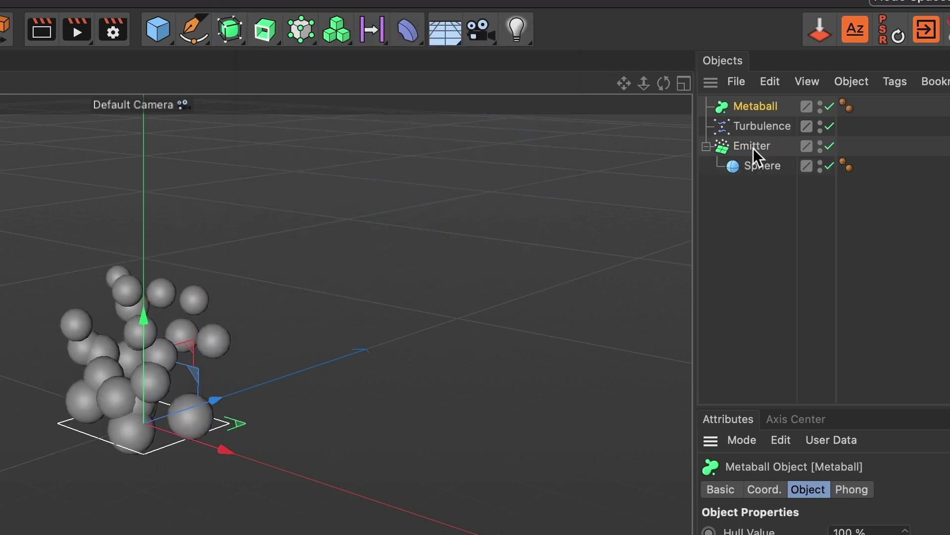
drag(753, 148, 756, 108)
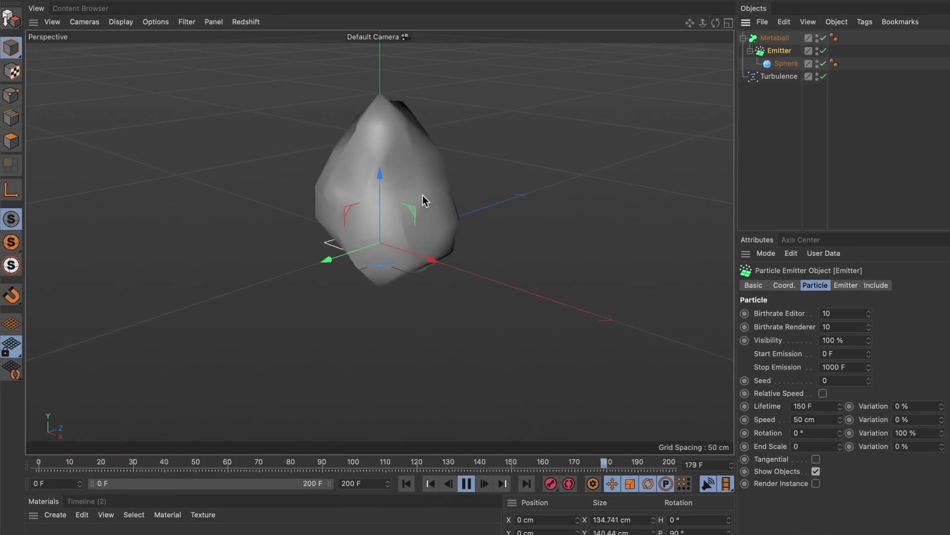
alt+drag(431, 290, 430, 318)
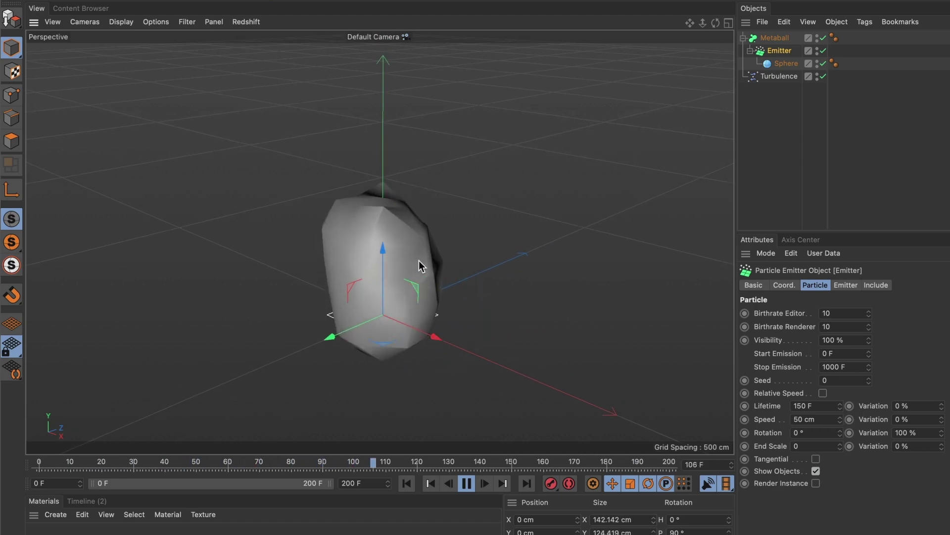
click(467, 483)
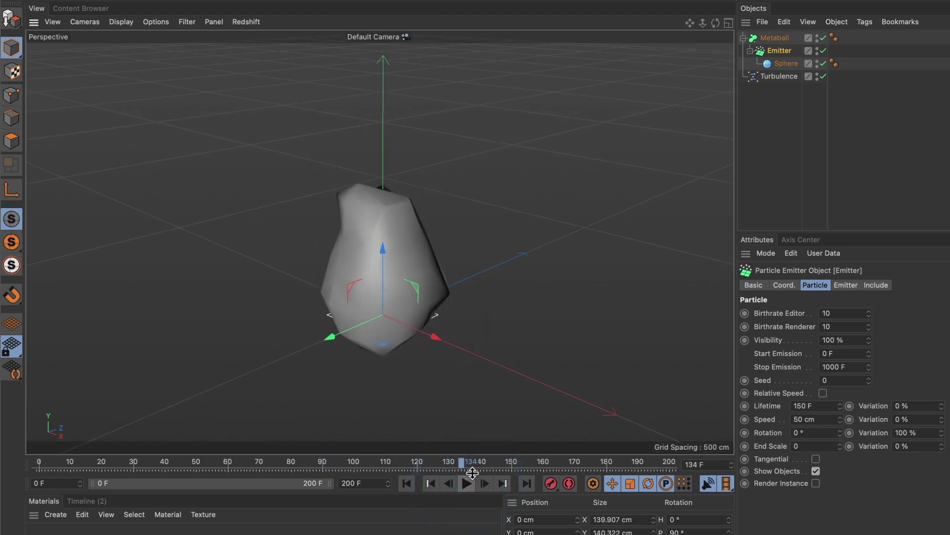
Switch to Gouraud Shading (Lines) and set the Metaball's Editor Subdivision to 4 cm
click(117, 24)
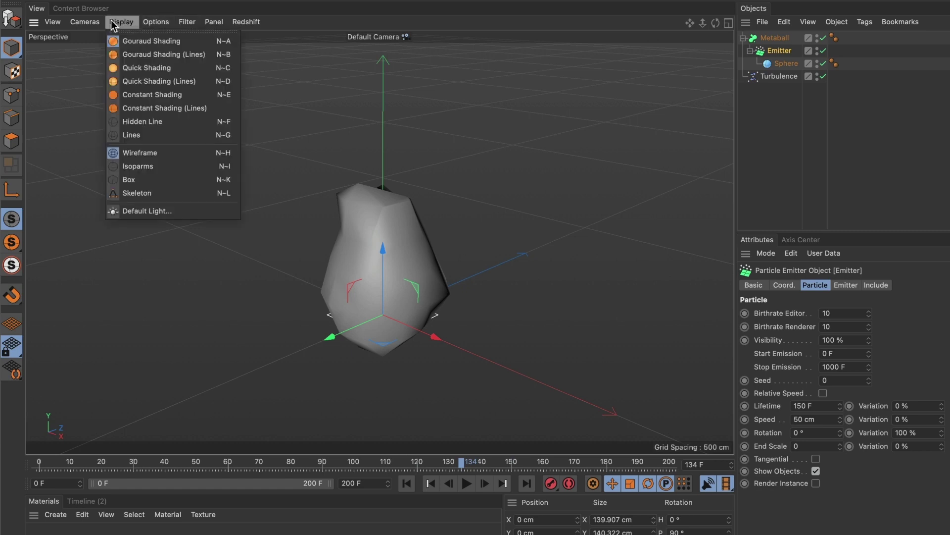
click(127, 49)
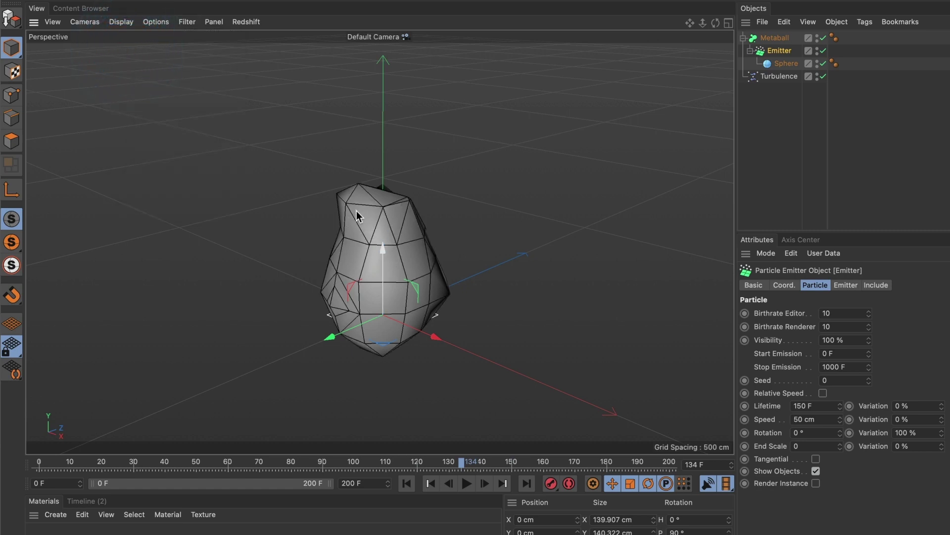
click(755, 40)
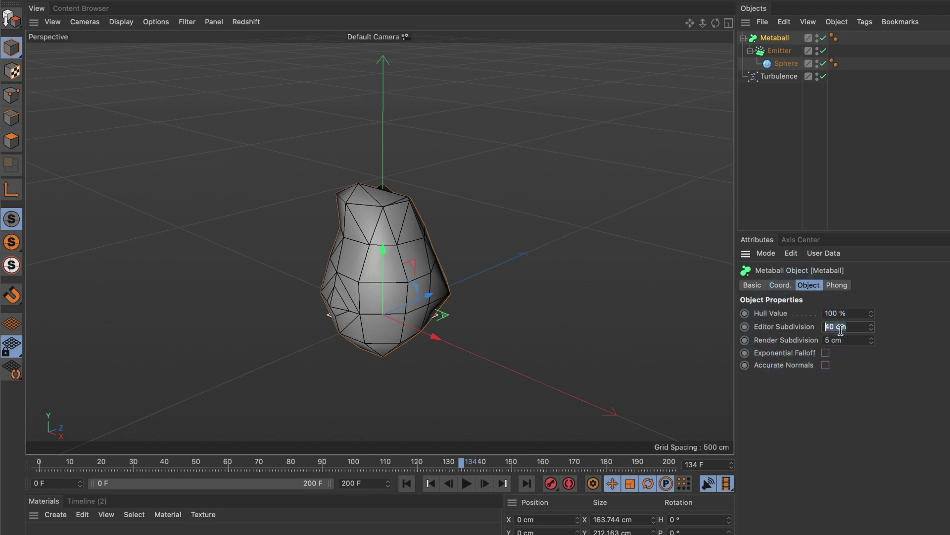
key(Return)
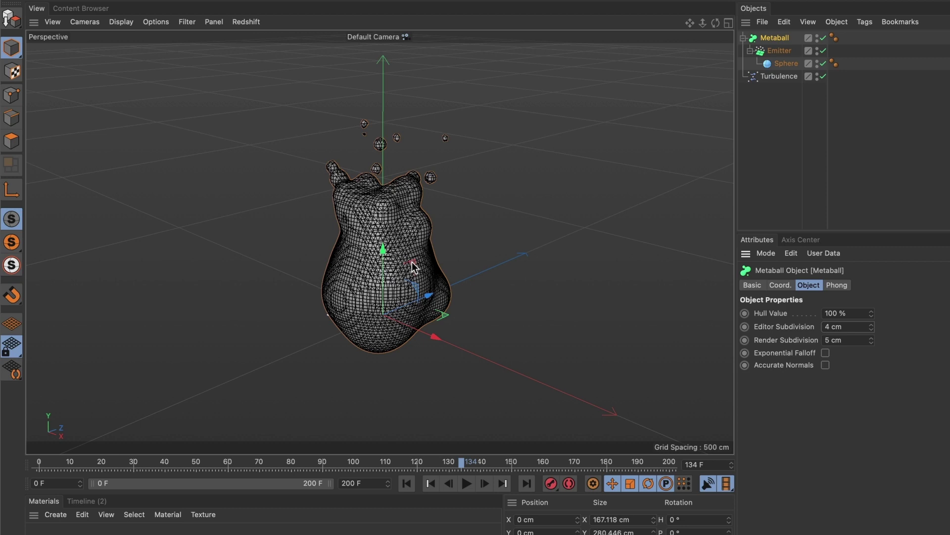
Switch back to plain Gouraud Shading and replay the blob animation from frame 0
click(122, 22)
click(128, 42)
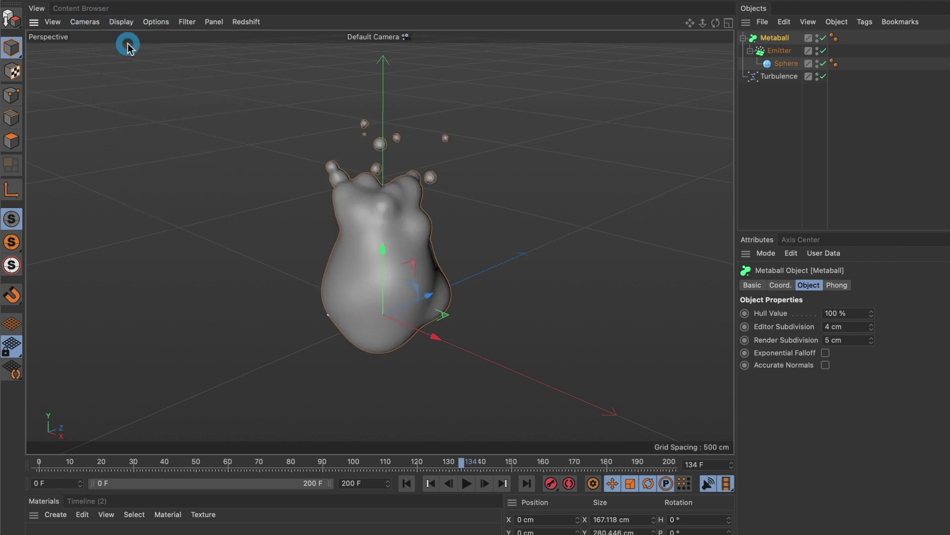
click(407, 483)
click(466, 482)
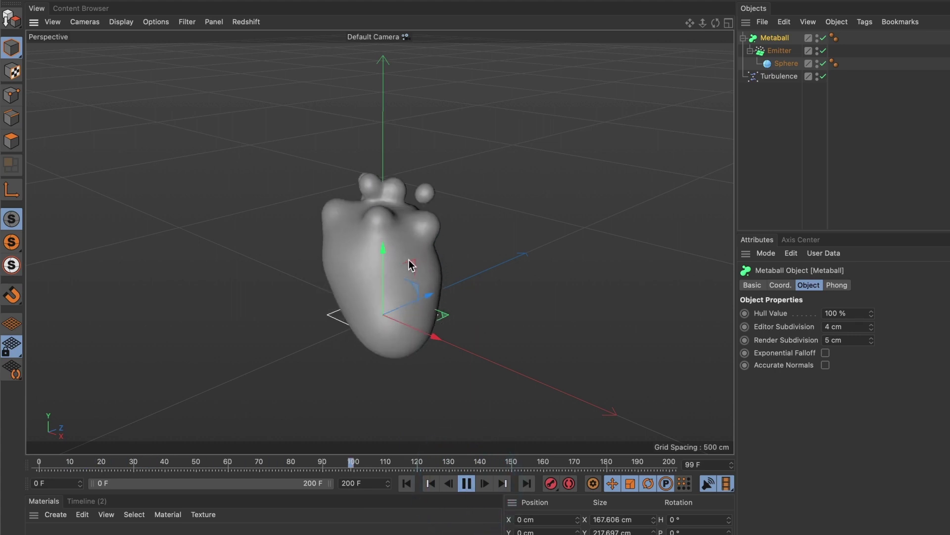
scroll(397, 224, up, 3)
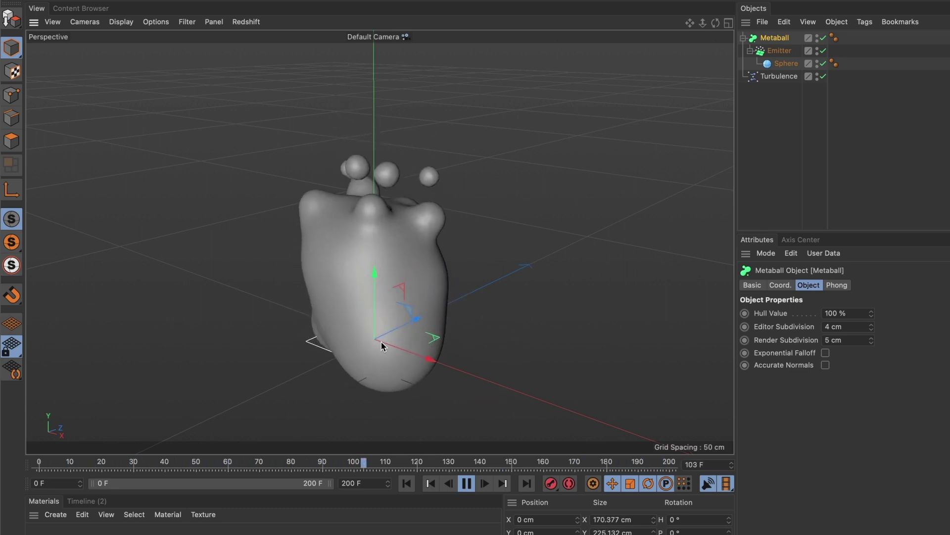
Add a new Sphere primitive to the scene and pause the animation playback
click(389, 1)
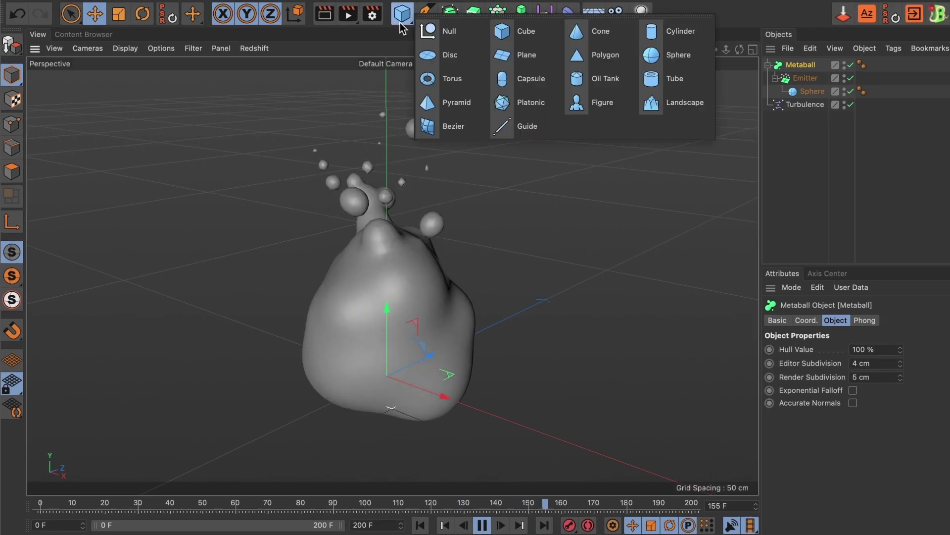
click(658, 60)
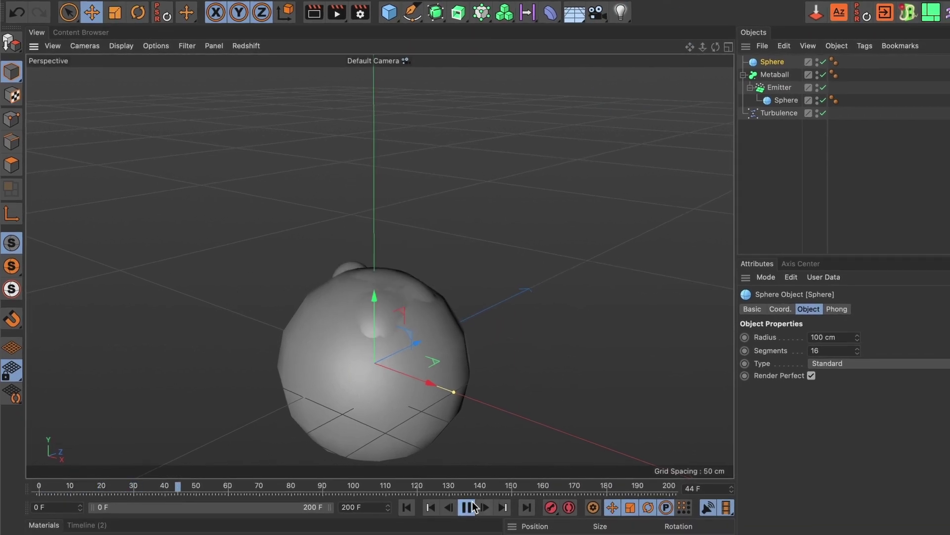
click(467, 507)
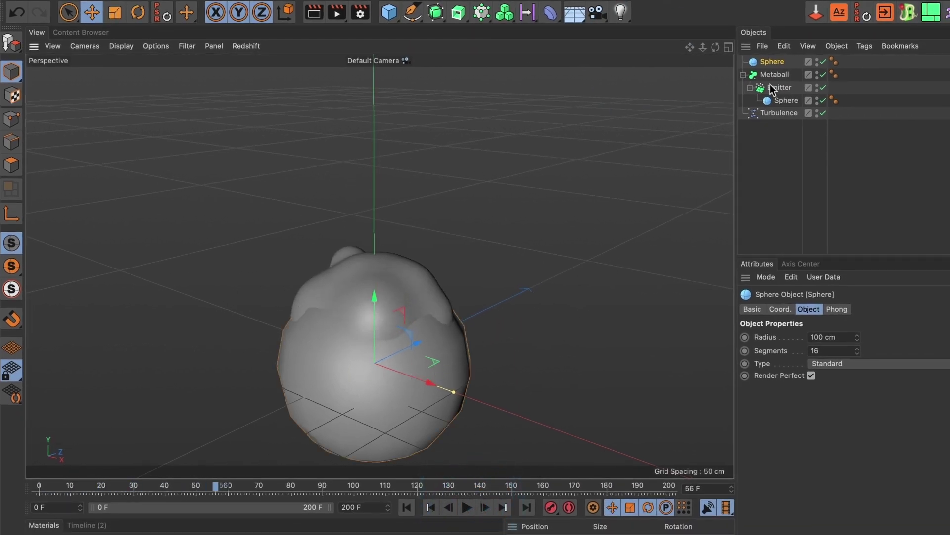
click(773, 62)
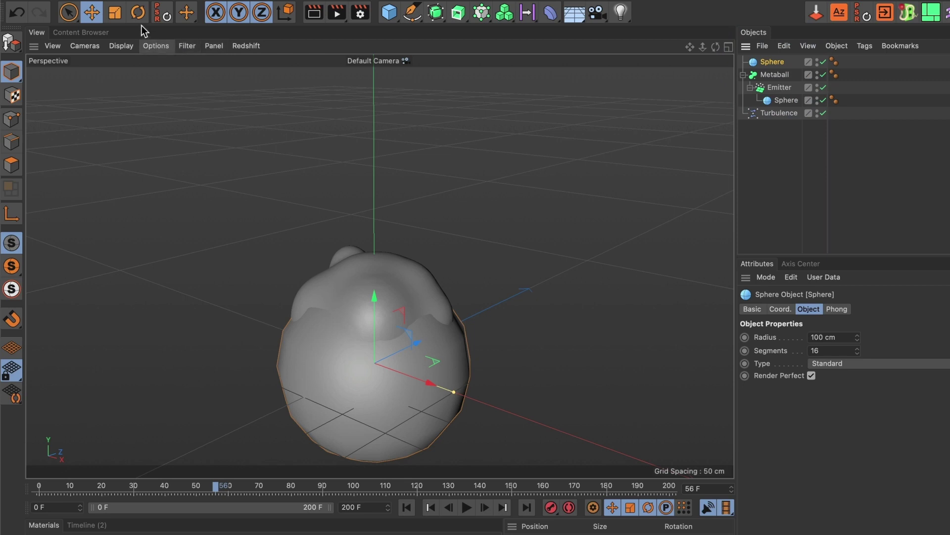
Scale the sphere down to about 76 cm radius and nest it under the Metaball beside the Emitter
click(120, 16)
drag(409, 404, 257, 414)
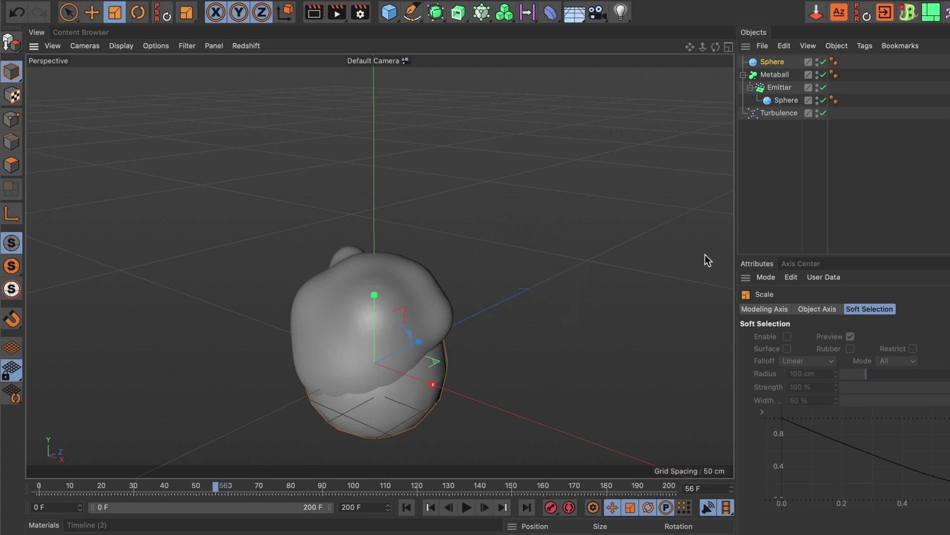
click(777, 63)
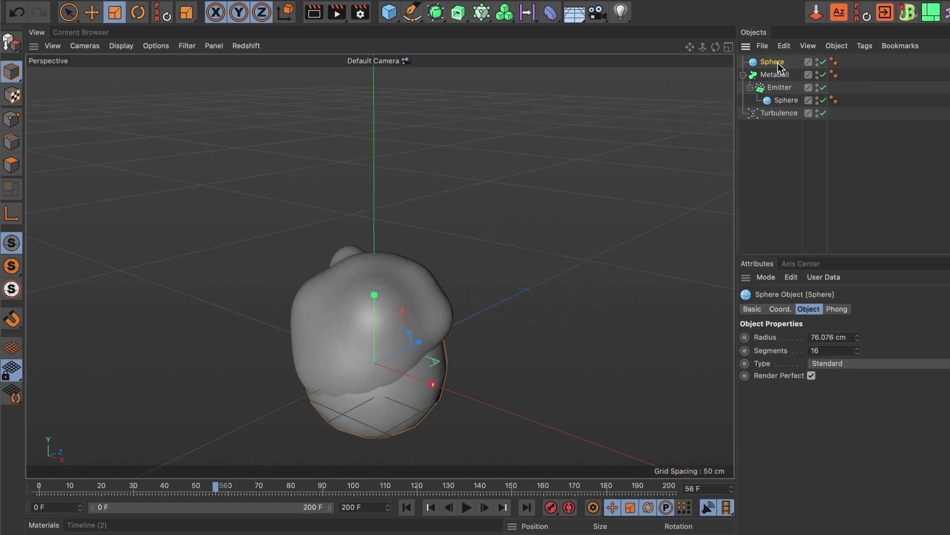
drag(777, 63, 775, 80)
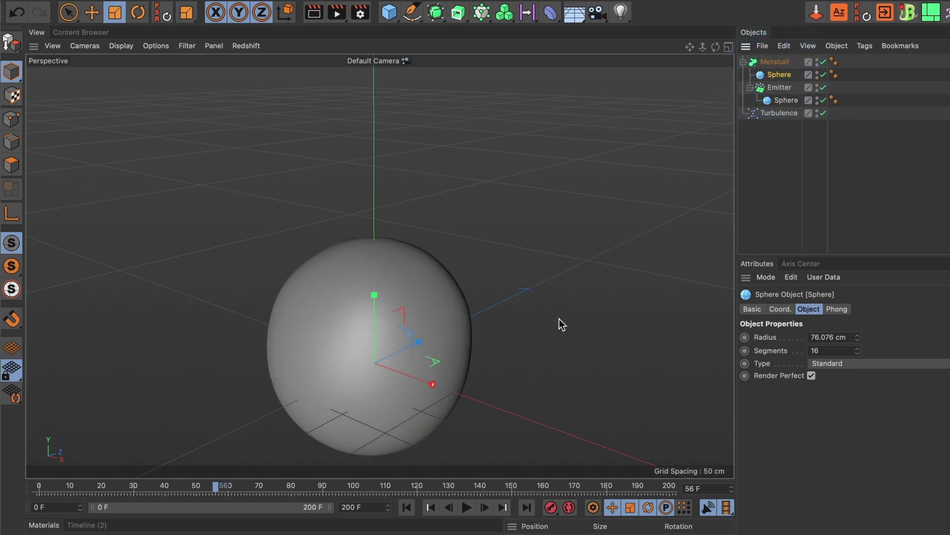
Rewind to the first frame, then enable Exponential Falloff on the Metaball
click(407, 507)
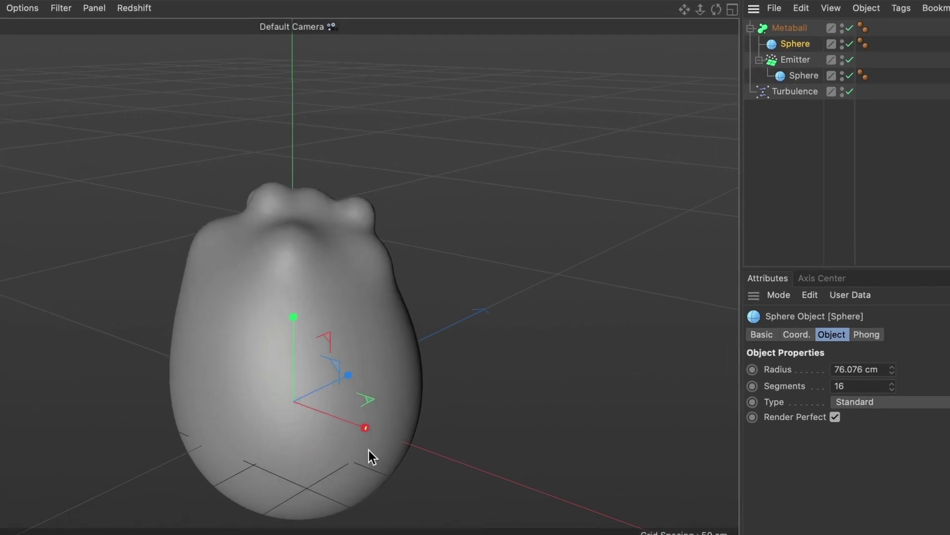
click(765, 27)
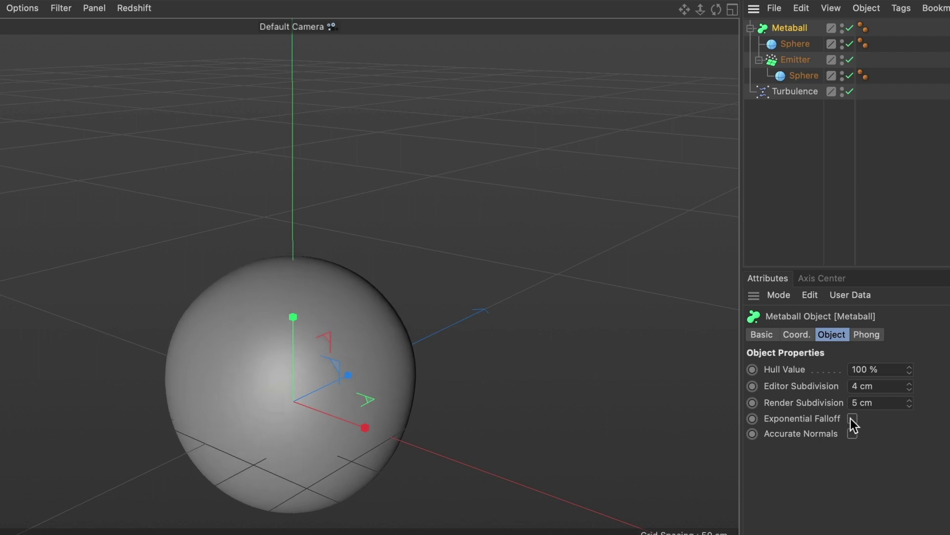
click(851, 419)
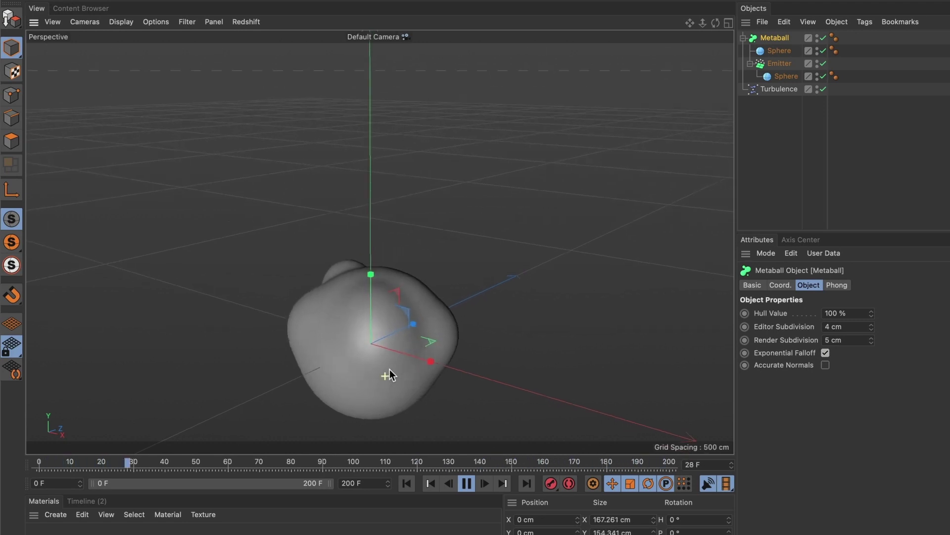
Orbit the view around the playing blob as droplets rise and split off the base sphere
alt+drag(390, 370, 415, 355)
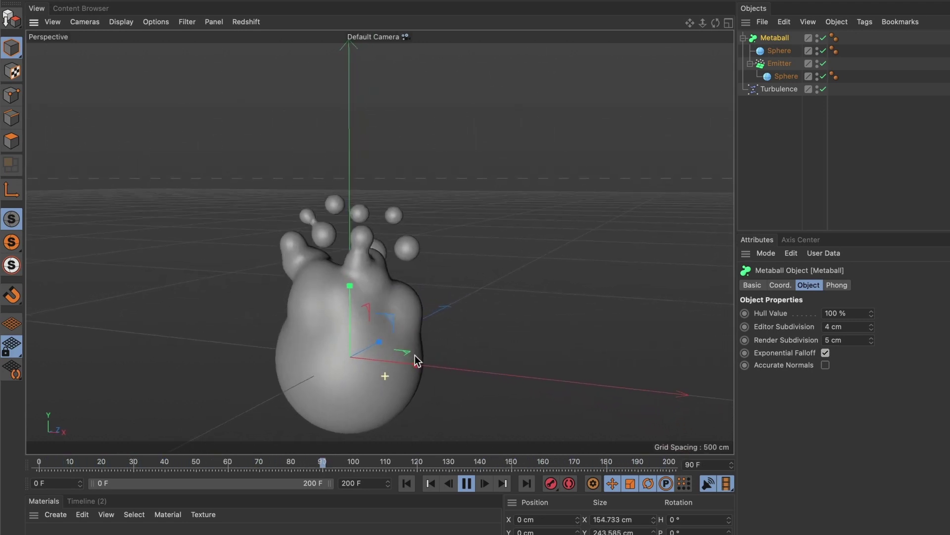